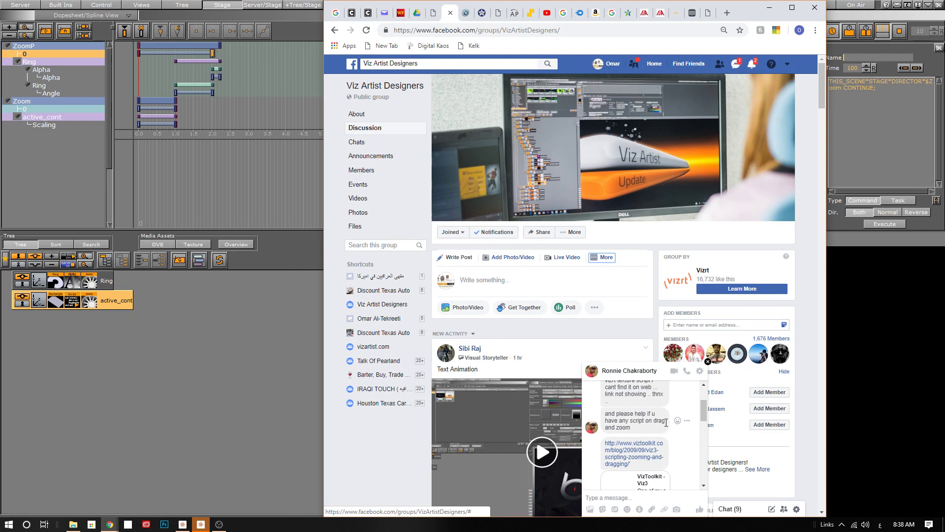
scroll(666, 422, "down", 2)
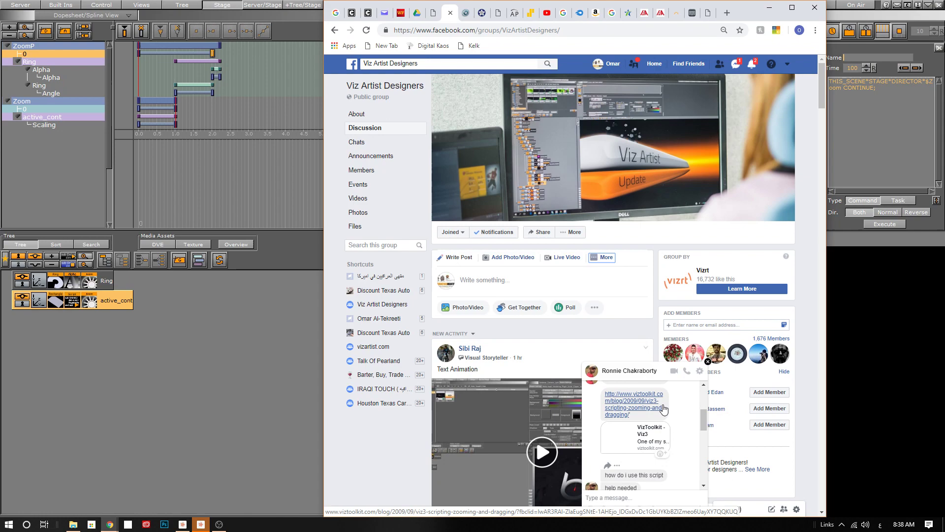
- Read the VizToolkit zooming-and-dragging article, then return to the Viz Artist ZoomDrag scene
left_click(466, 13)
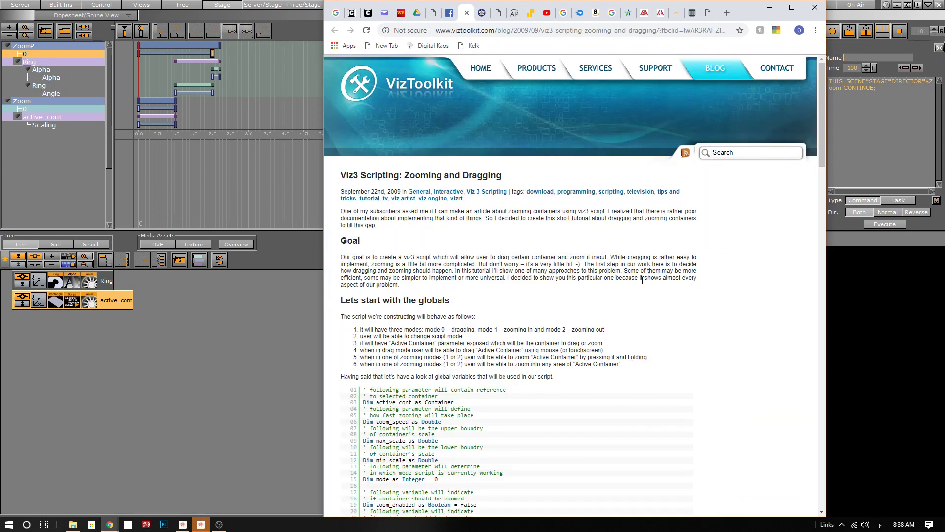
scroll(568, 330, "down", 4)
scroll(567, 330, "down", 2)
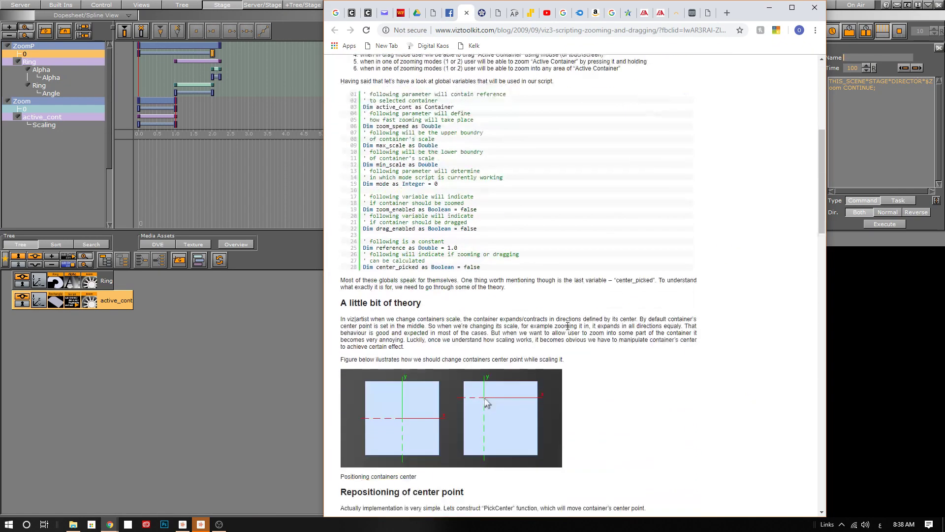
scroll(569, 328, "down", 2)
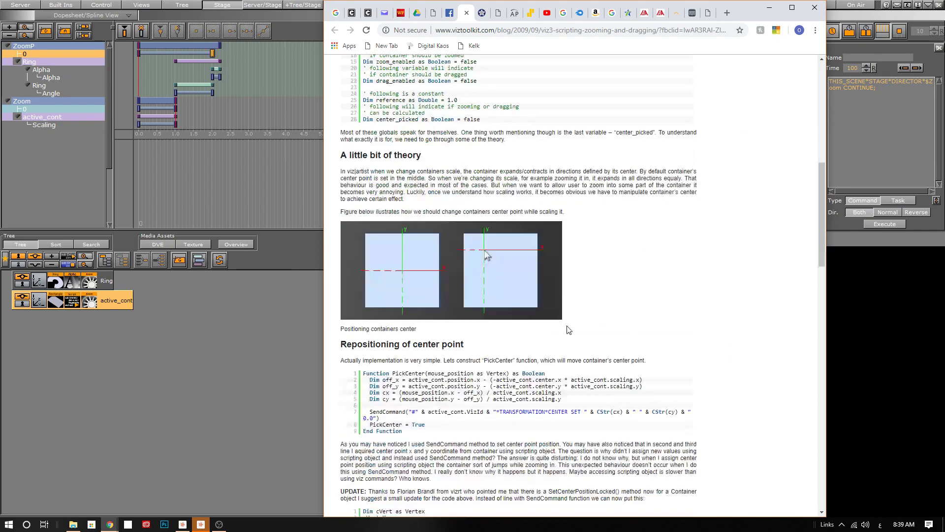
scroll(569, 329, "down", 3)
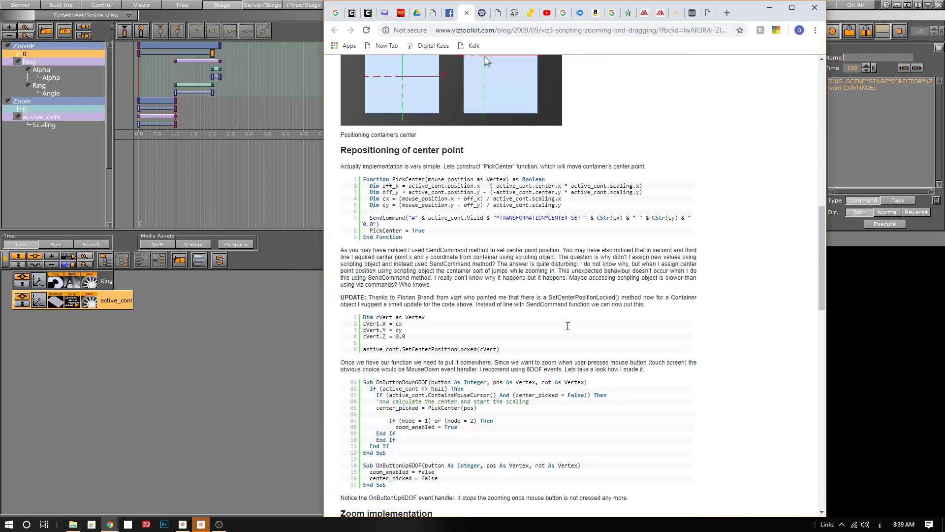
scroll(569, 330, "down", 3)
scroll(569, 330, "down", 1)
scroll(569, 329, "down", 2)
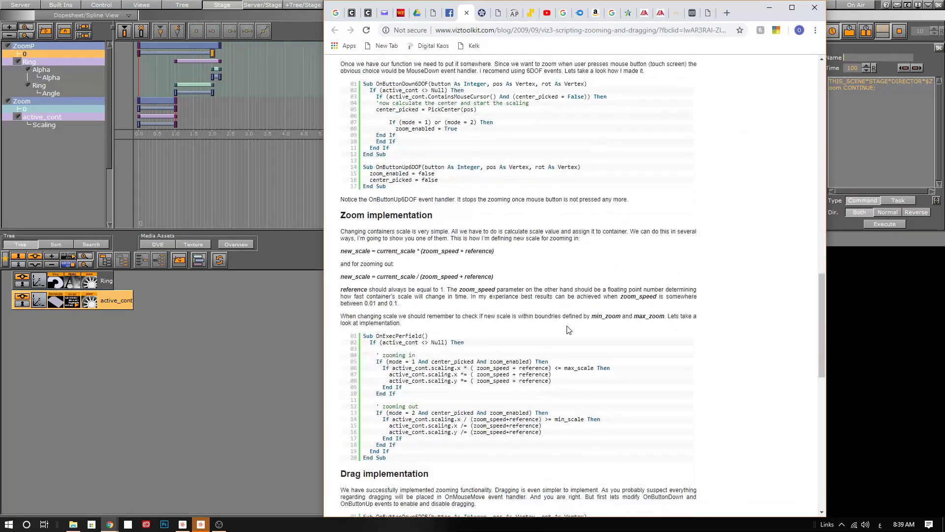
scroll(569, 330, "down", 3)
scroll(569, 330, "down", 1)
scroll(569, 329, "down", 2)
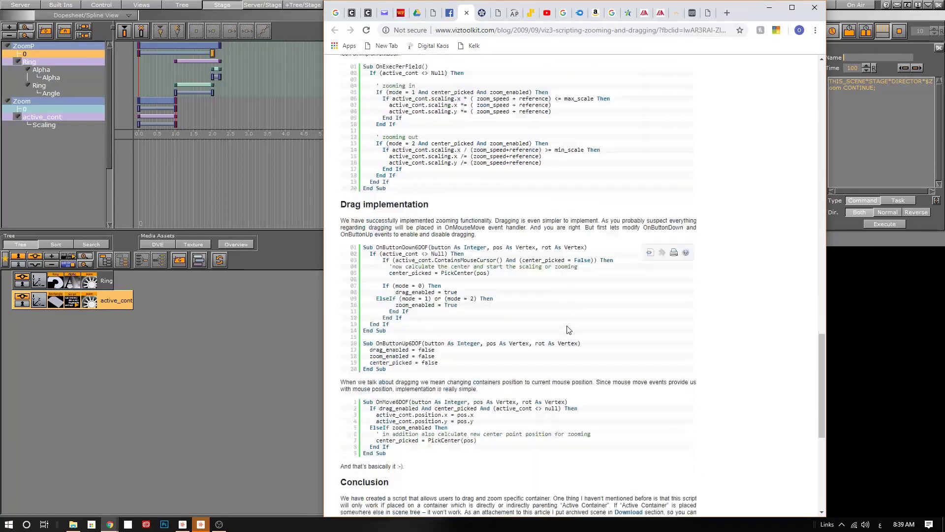
scroll(569, 330, "down", 2)
scroll(569, 329, "up", 5)
scroll(569, 329, "up", 3)
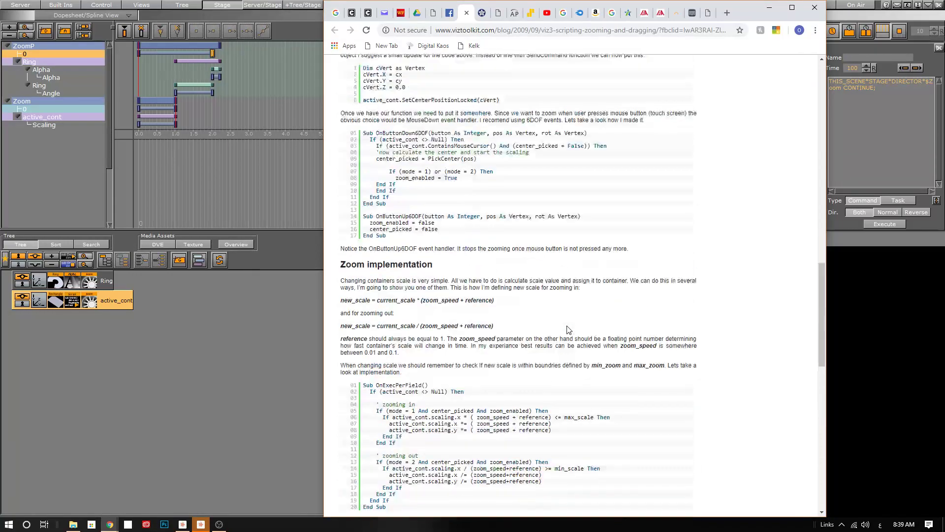
scroll(569, 329, "up", 3)
scroll(570, 330, "up", 1)
scroll(569, 329, "up", 3)
scroll(569, 330, "up", 3)
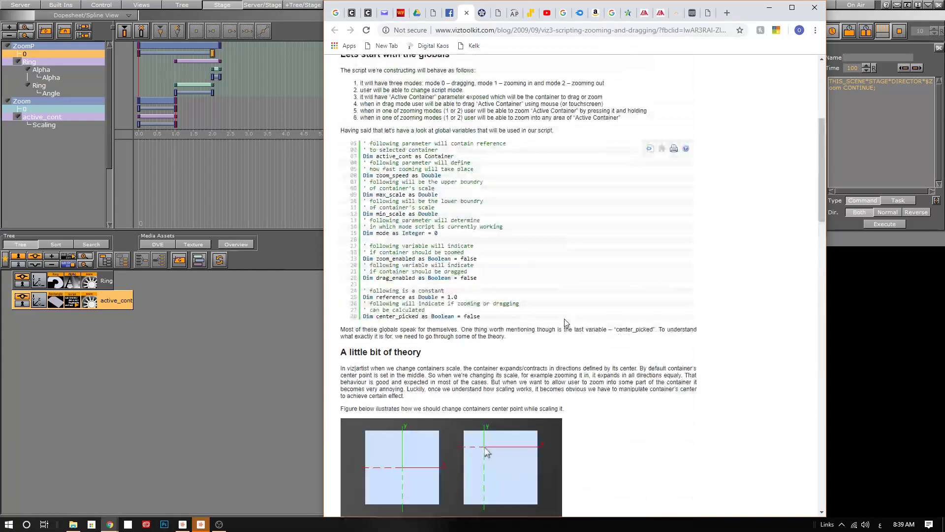
scroll(569, 329, "up", 4)
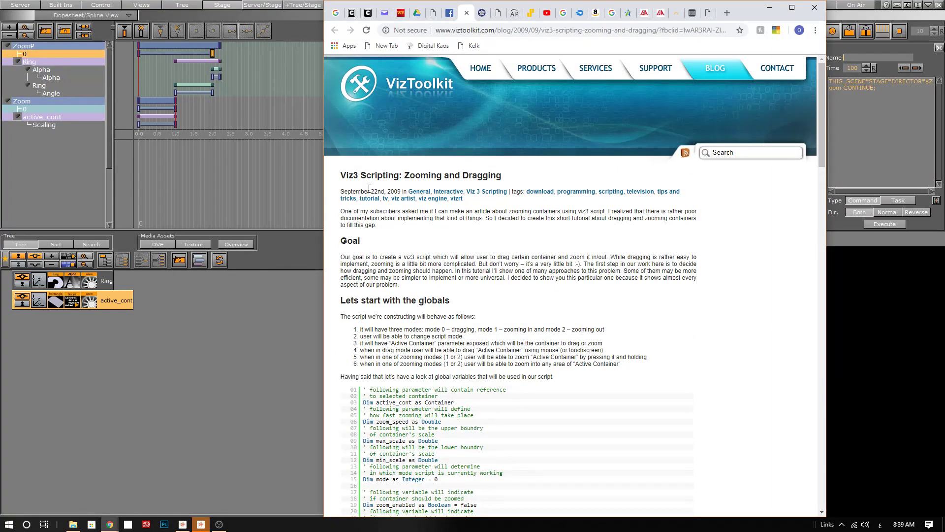
left_click(147, 344)
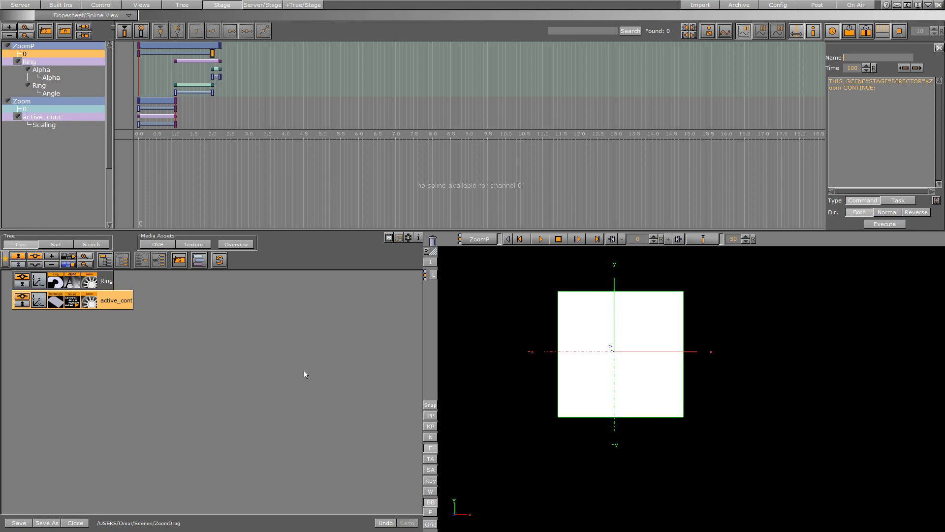
- Open the active_cont container's properties to reach its script plugin
double_click(89, 300)
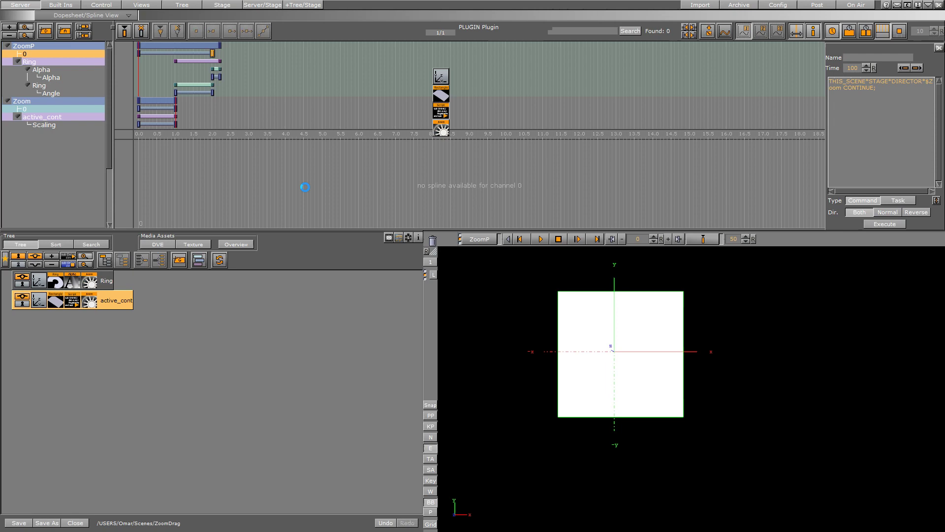
- Read the active_cont zoom-and-drag script, then show the ZoomP and Zoom stage directors
double_click(478, 37)
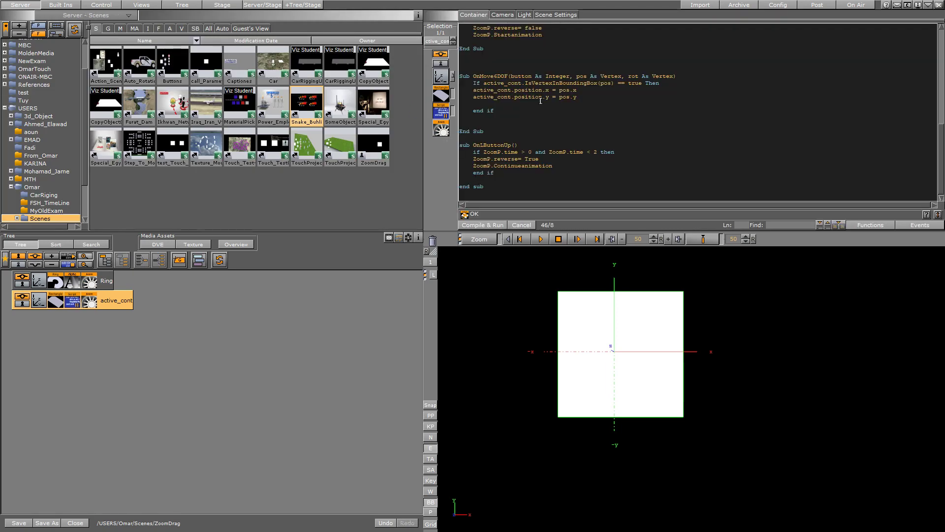
scroll(540, 100, "down", 3)
scroll(554, 118, "down", 3)
scroll(558, 122, "down", 5)
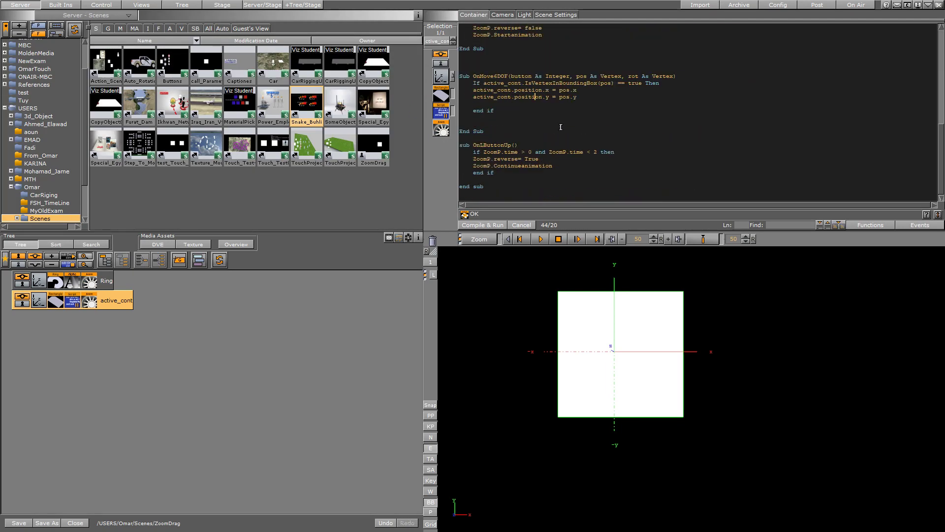
scroll(565, 136, "up", 3)
scroll(565, 135, "up", 3)
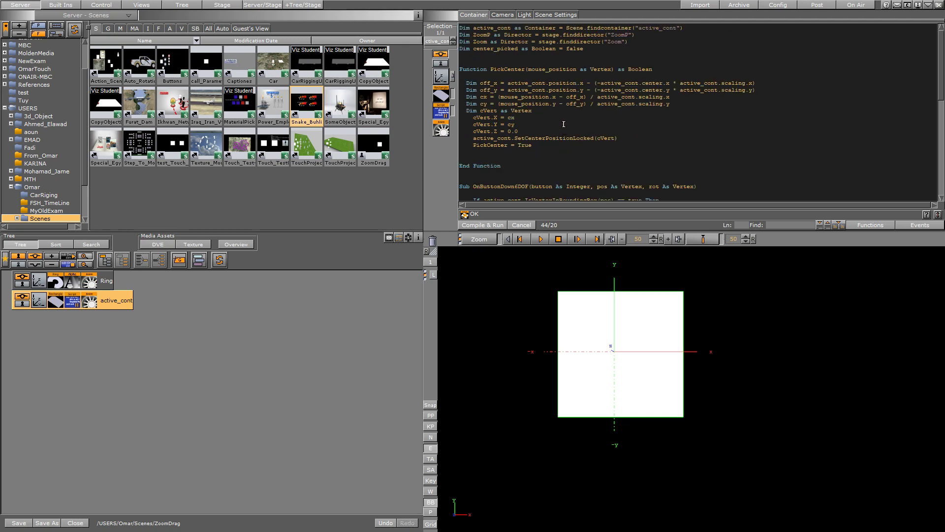
scroll(568, 132, "down", 5)
scroll(567, 133, "down", 3)
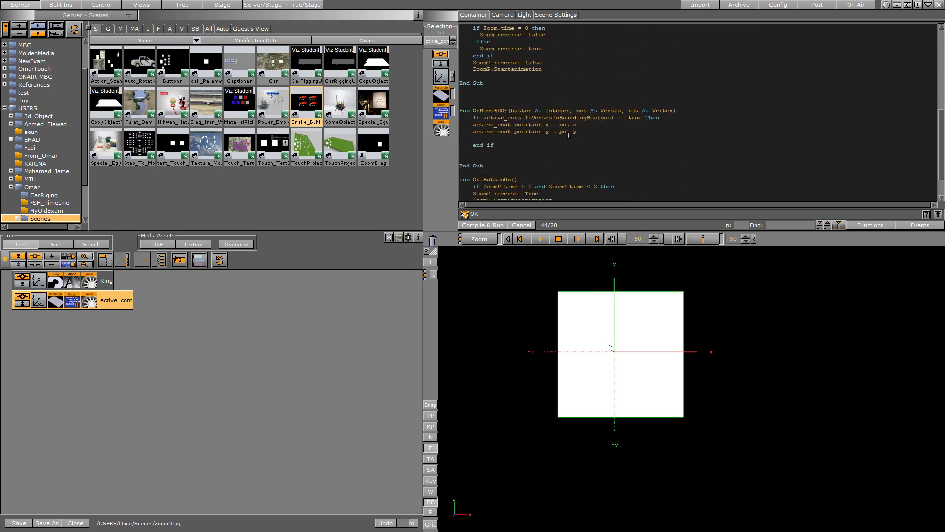
scroll(569, 136, "up", 5)
scroll(569, 137, "down", 4)
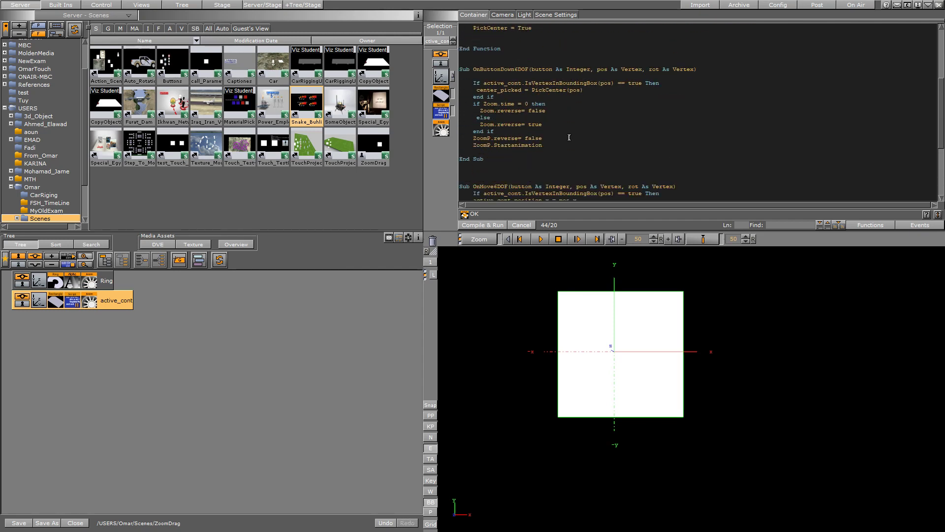
scroll(568, 136, "down", 4)
scroll(568, 136, "down", 2)
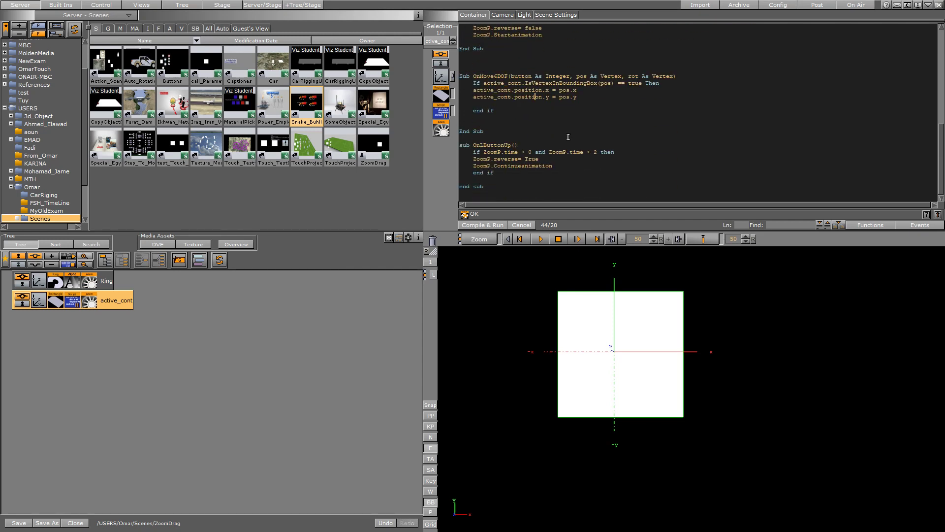
scroll(506, 182, "up", 4)
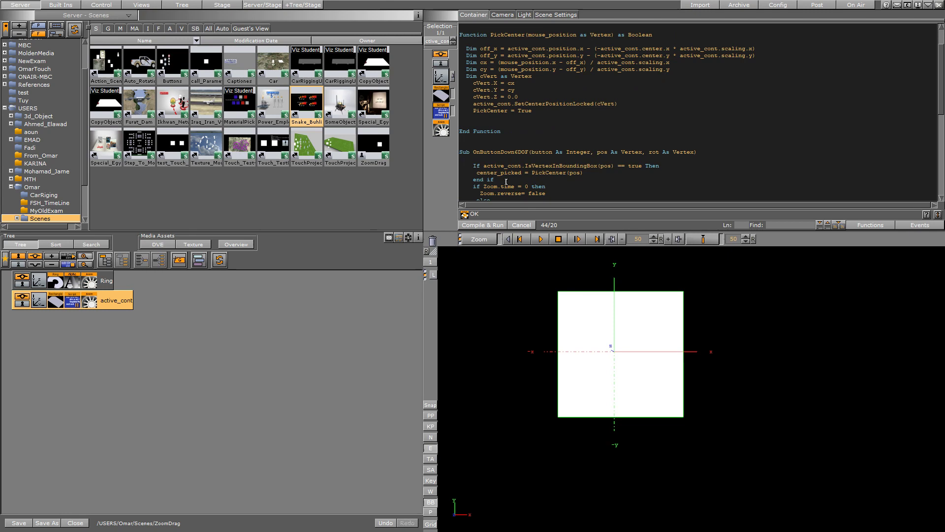
scroll(506, 182, "up", 2)
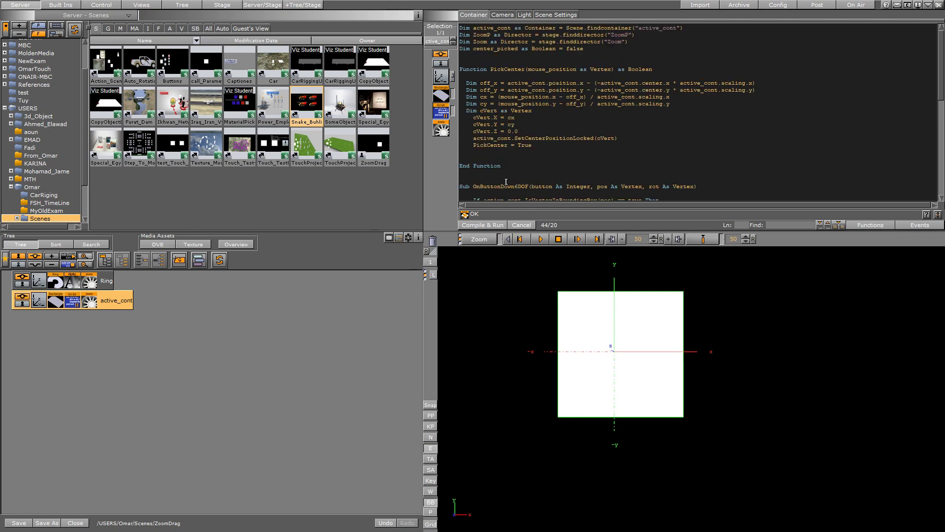
left_click(484, 225)
left_click(221, 5)
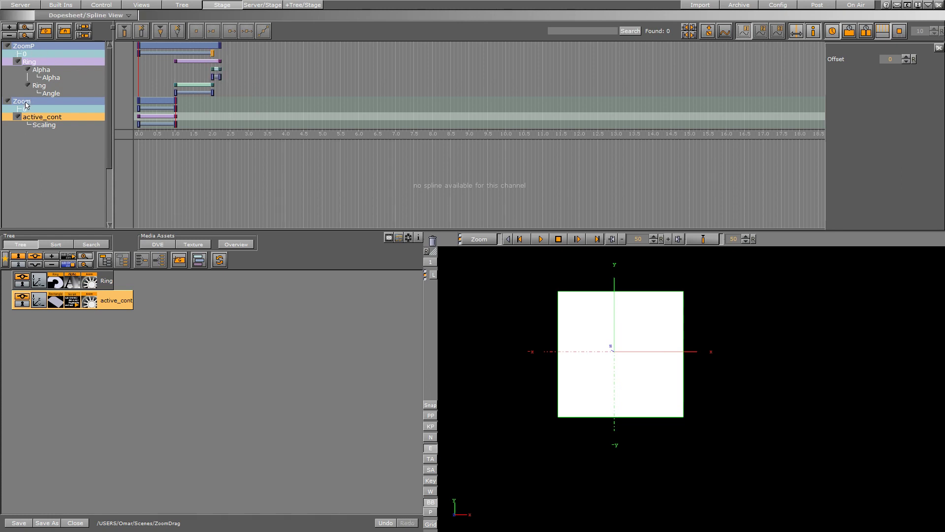
double_click(72, 301)
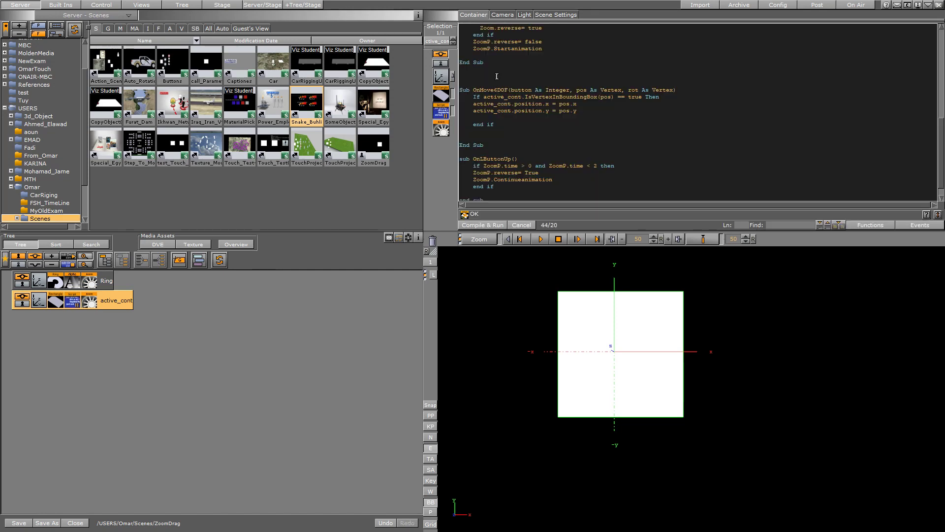
left_click(490, 42)
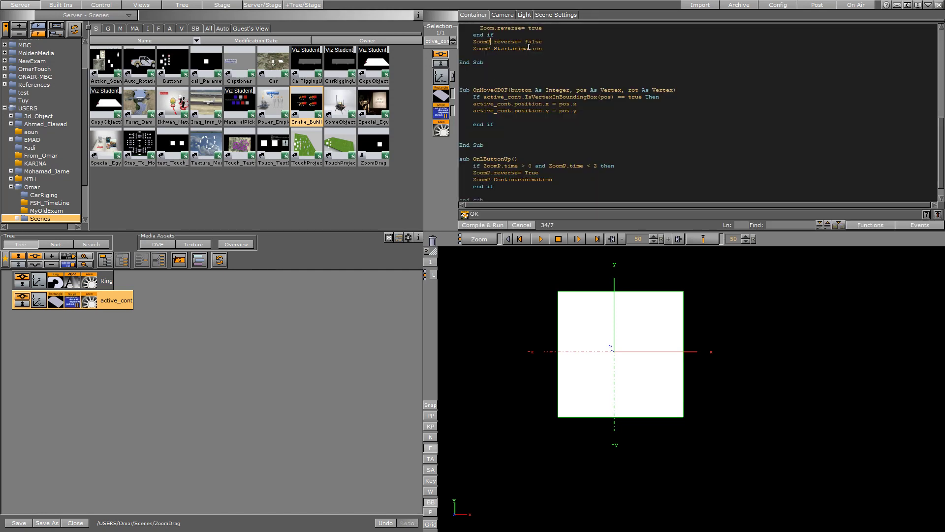
scroll(529, 48, "up", 5)
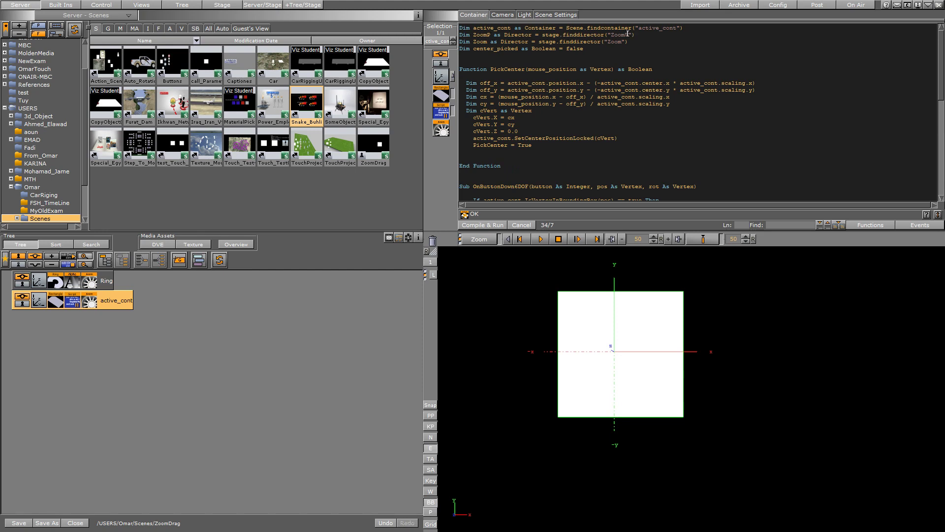
left_click_drag(626, 41, 613, 43)
left_click(222, 5)
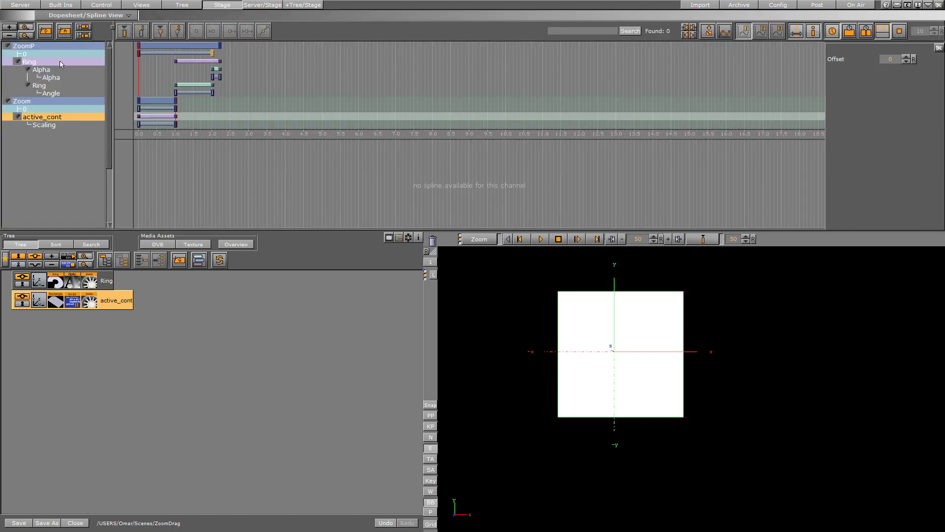
- Select ZoomP's 2-second action keyframe and view its command continuing the Zoom director
left_click(20, 5)
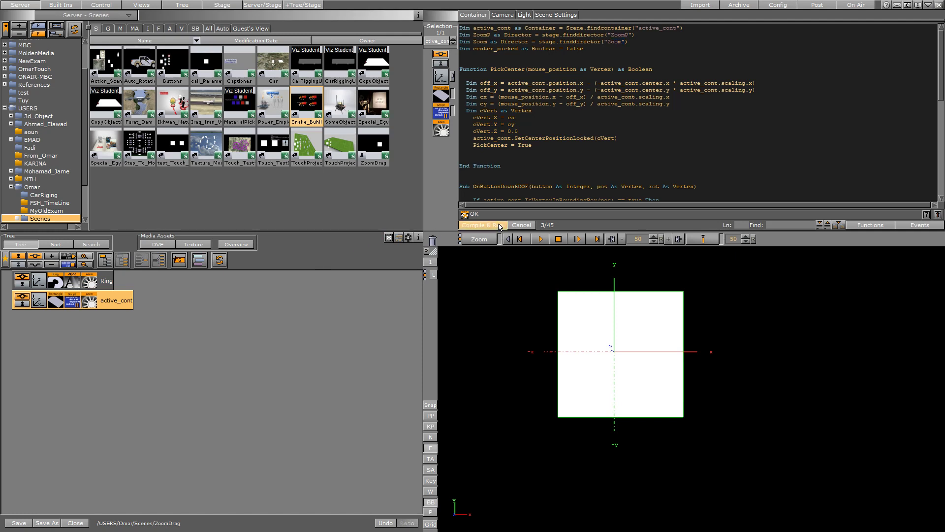
left_click(222, 5)
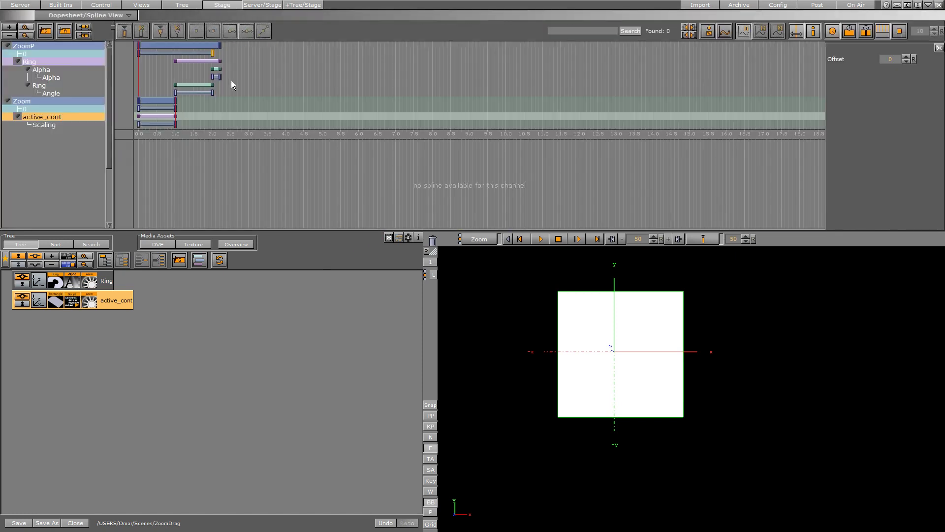
left_click(213, 53)
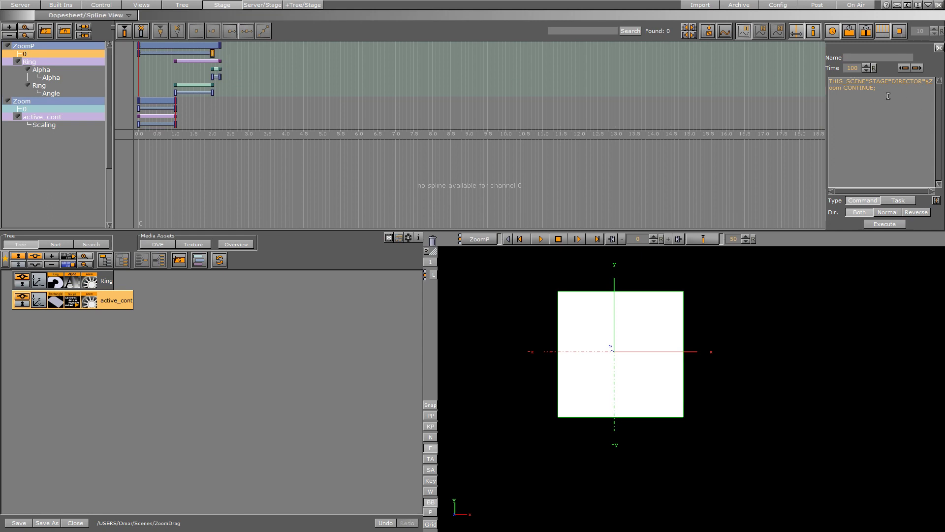
left_click_drag(887, 89, 822, 89)
left_click(874, 103)
left_click_drag(885, 93, 824, 88)
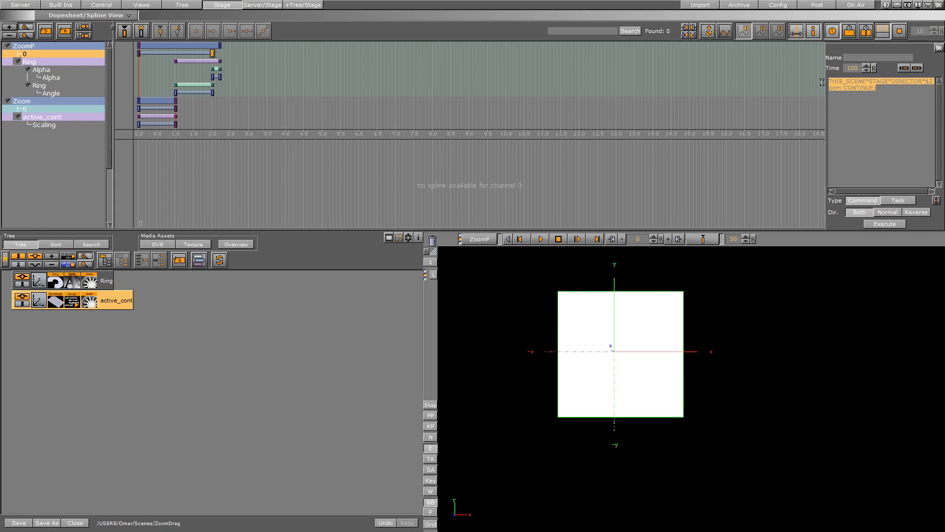
left_click(862, 82)
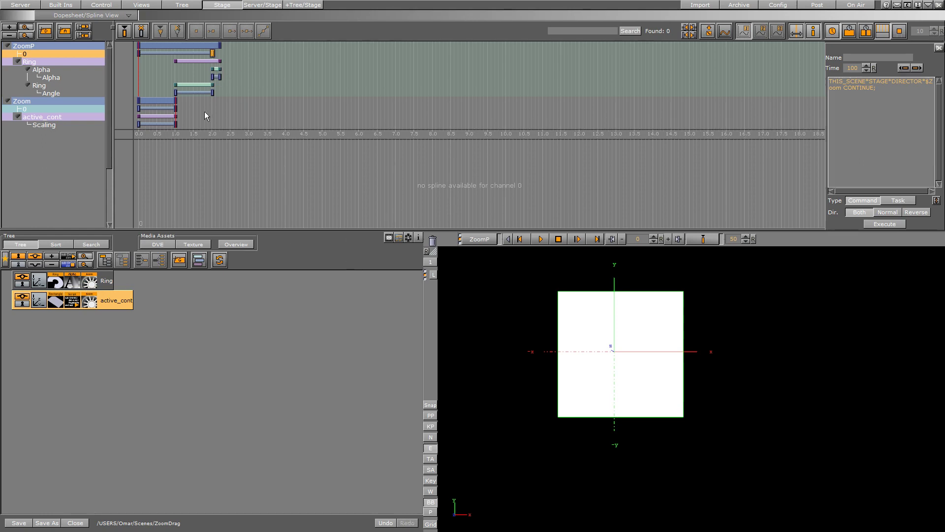
- Advance the ZoomP director to about frame 100 of 110 so the ring renders
left_click(212, 168)
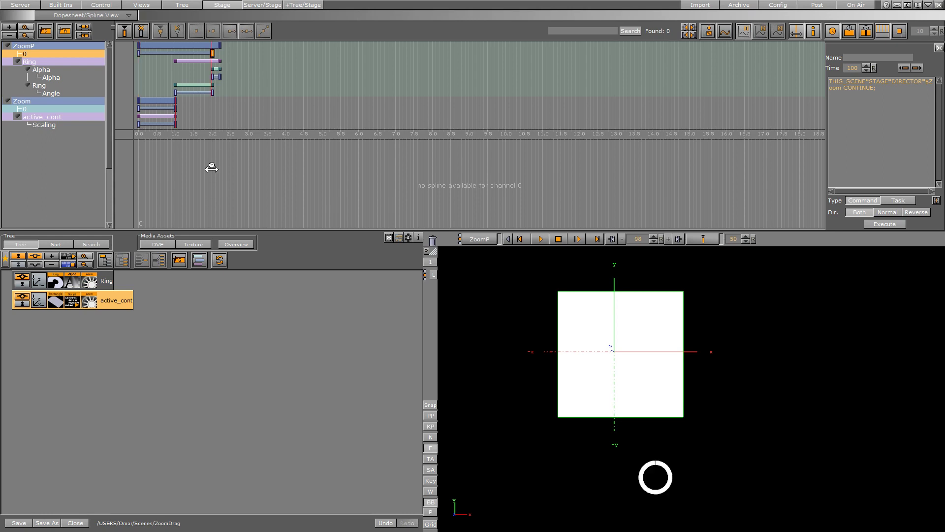
left_click(212, 118)
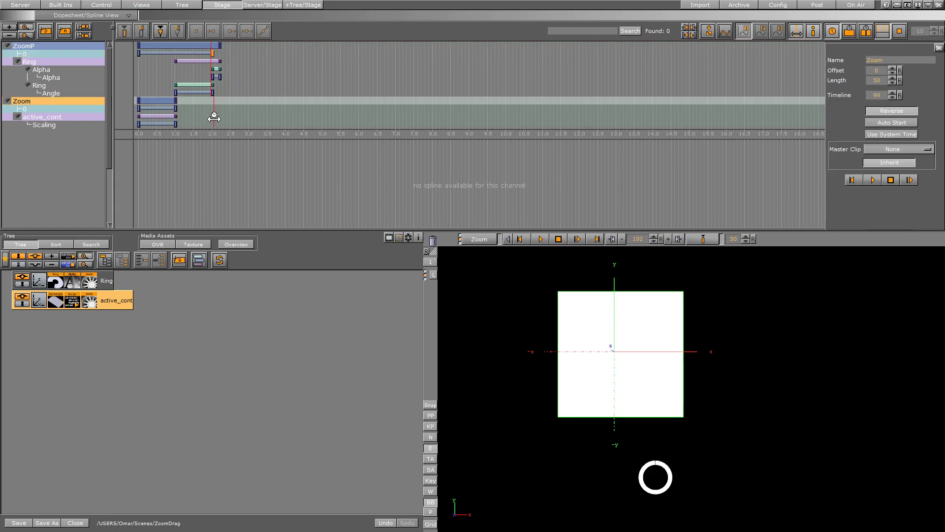
left_click(211, 72)
left_click_drag(209, 72, 214, 72)
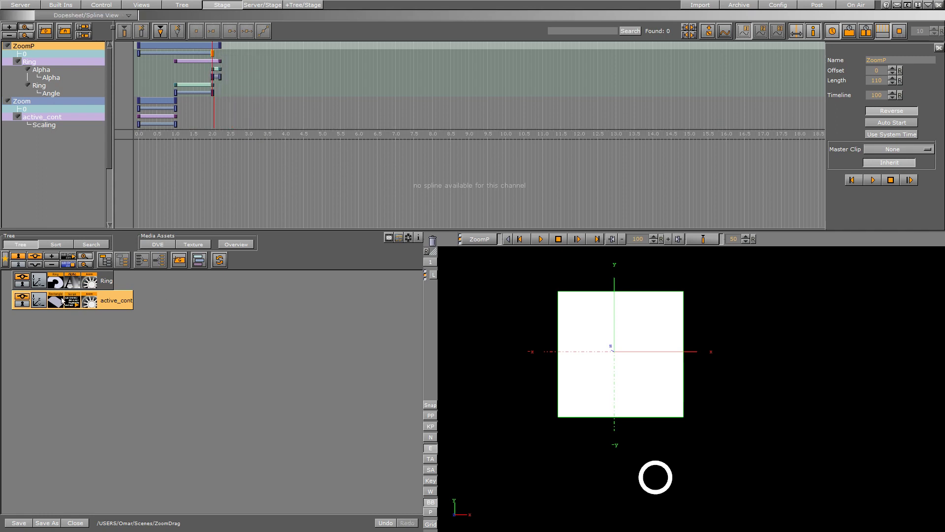
- Edit the 2-second limit in OnLButtonUp's 'ZoomP.time < 2' check and recompile the script
key("F5")
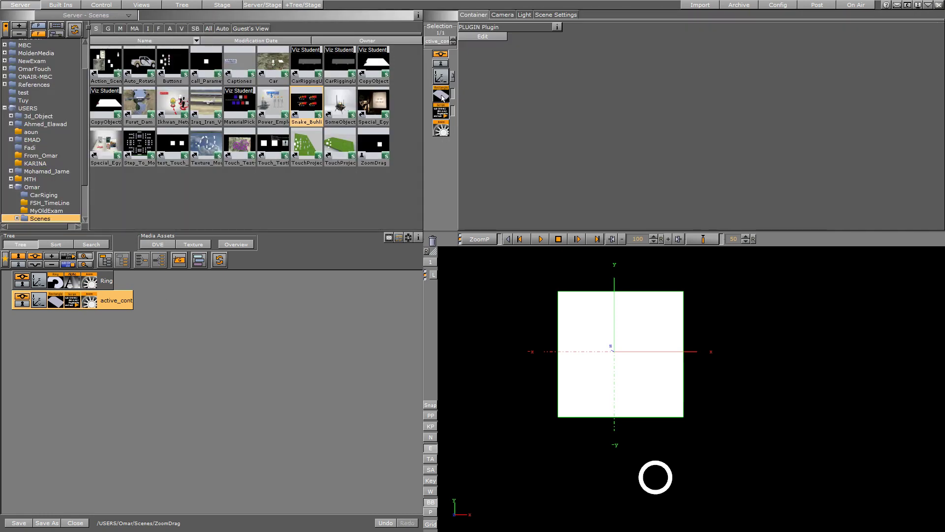
double_click(73, 300)
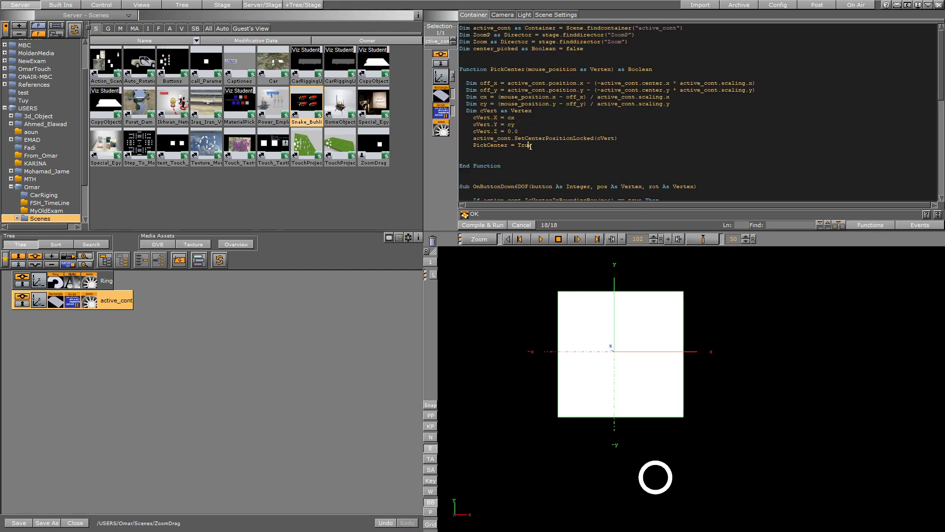
scroll(528, 110, "down", 3)
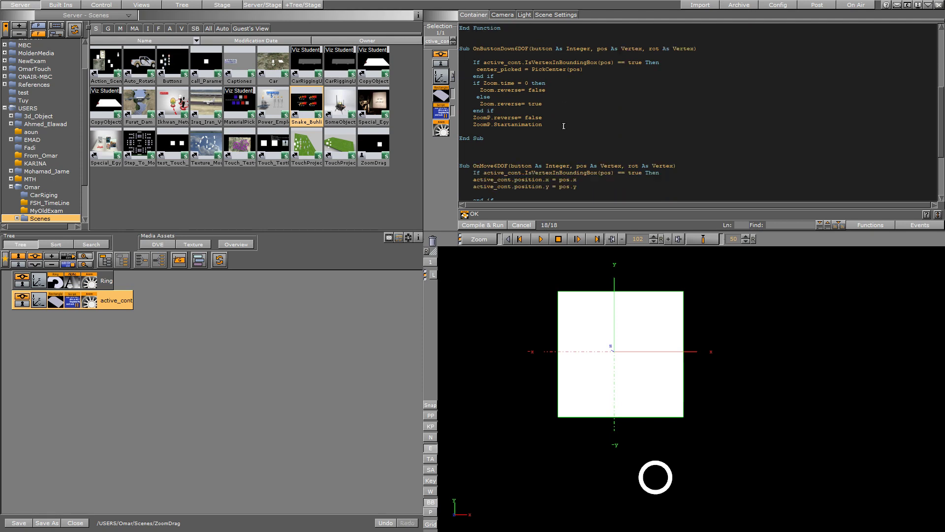
scroll(547, 144, "down", 5)
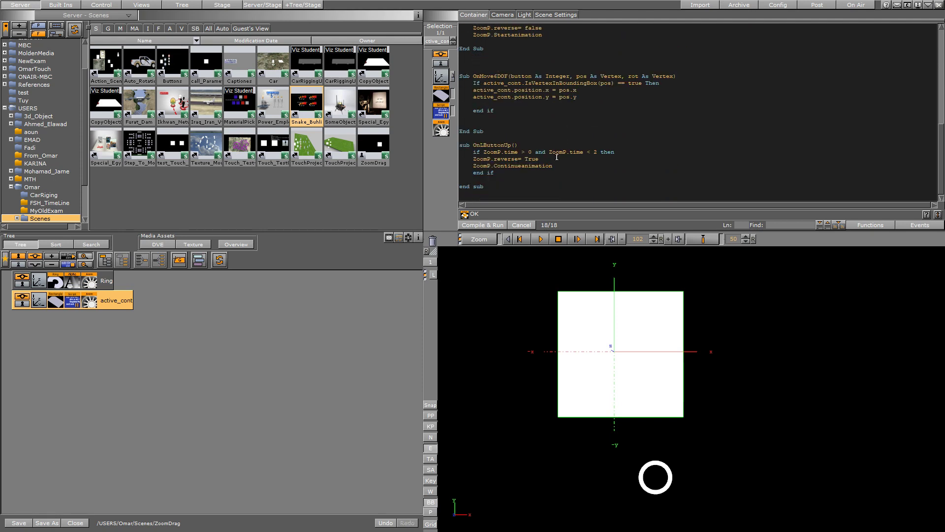
double_click(595, 152)
left_click(483, 225)
- Zoom the white square from several clicked points, then drag it right and toward the lower left
left_click(483, 224)
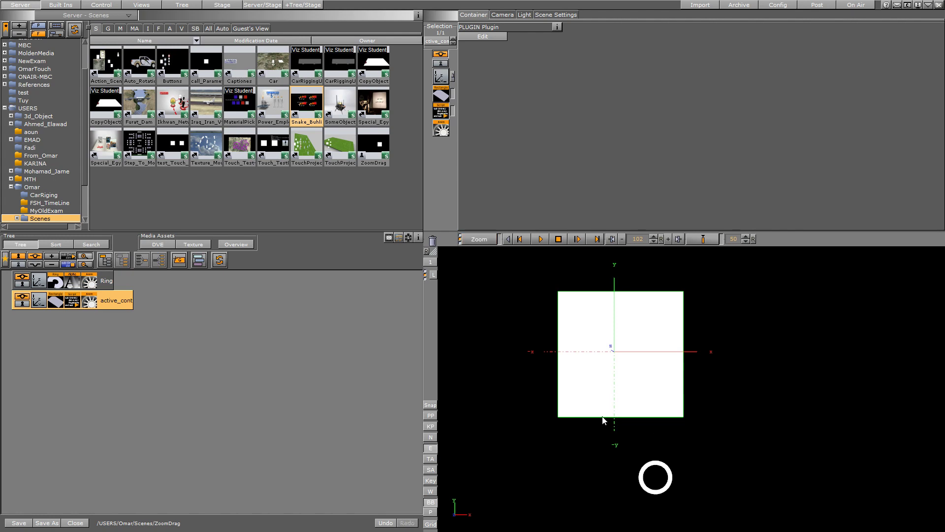
left_click(637, 381)
left_click(619, 342)
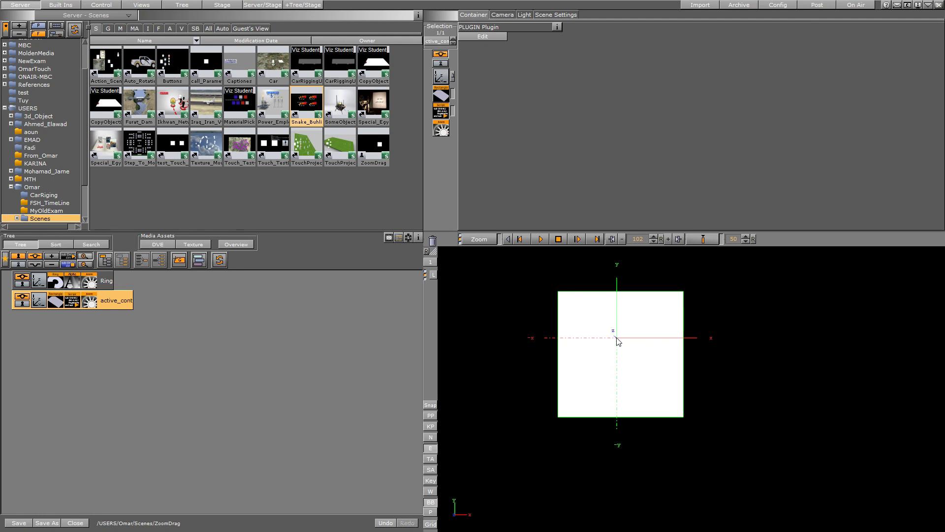
scroll(618, 340, "down", 5)
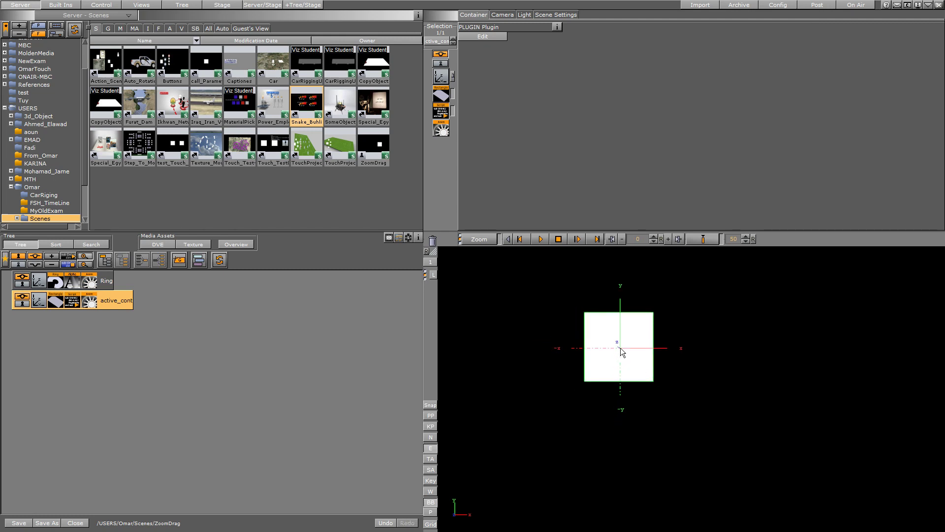
left_click_drag(621, 353, 707, 366)
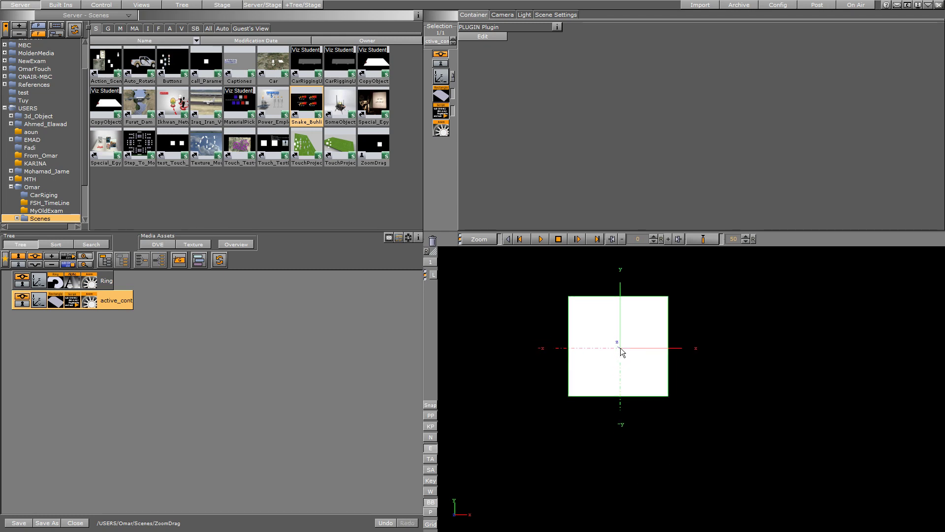
left_click(634, 320)
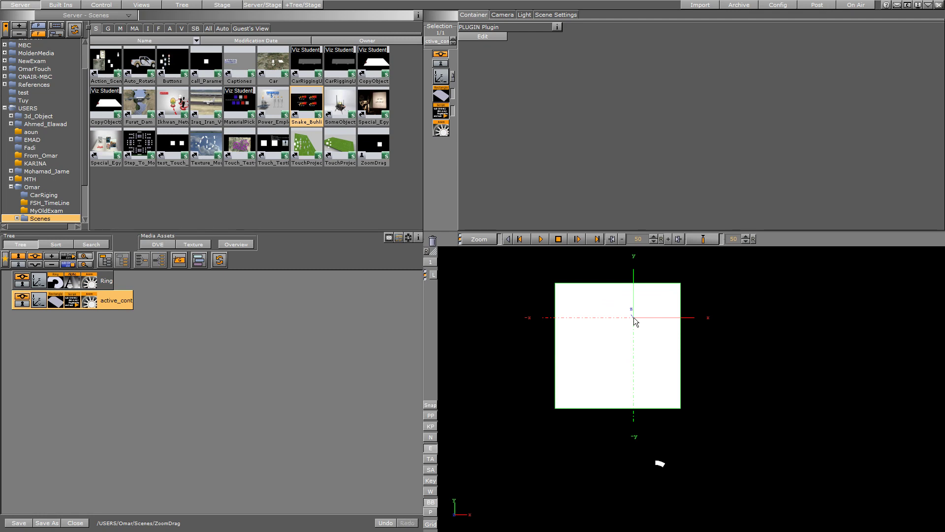
scroll(635, 317, "down", 4)
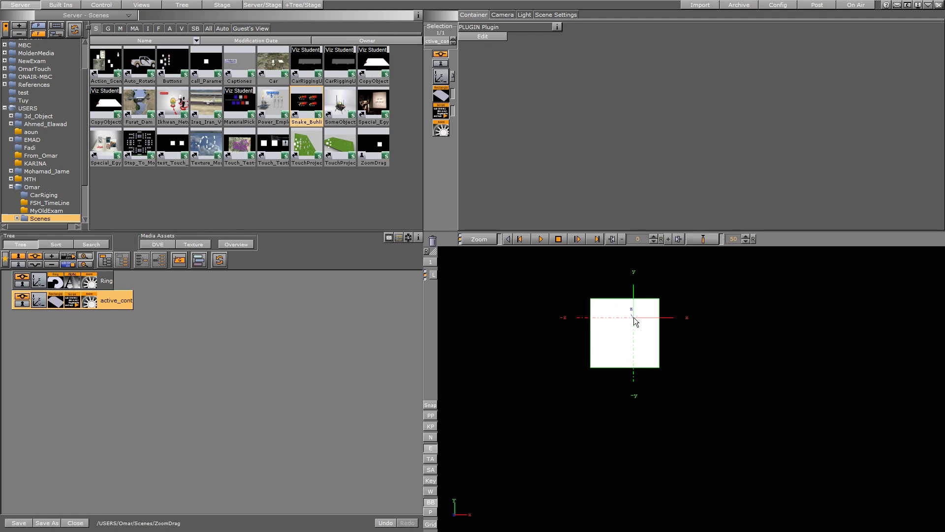
left_click_drag(634, 317, 733, 337)
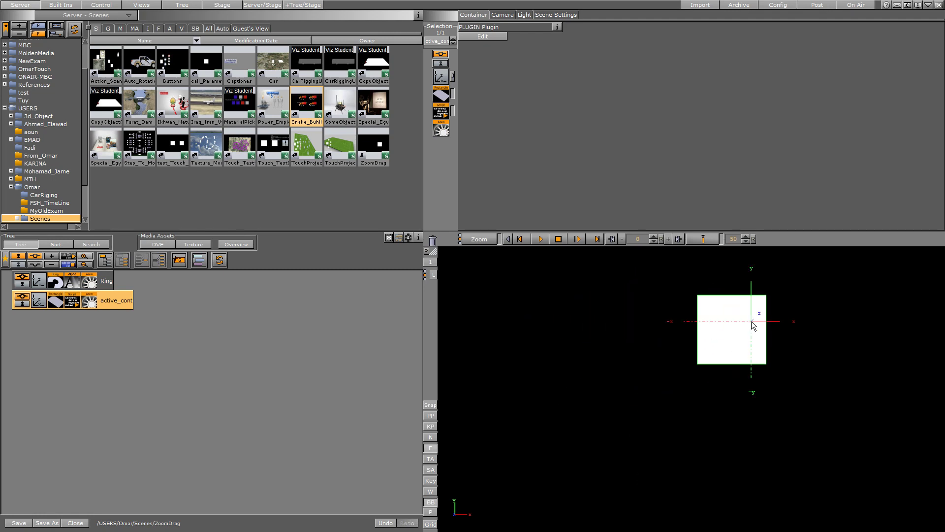
scroll(751, 321, "up", 4)
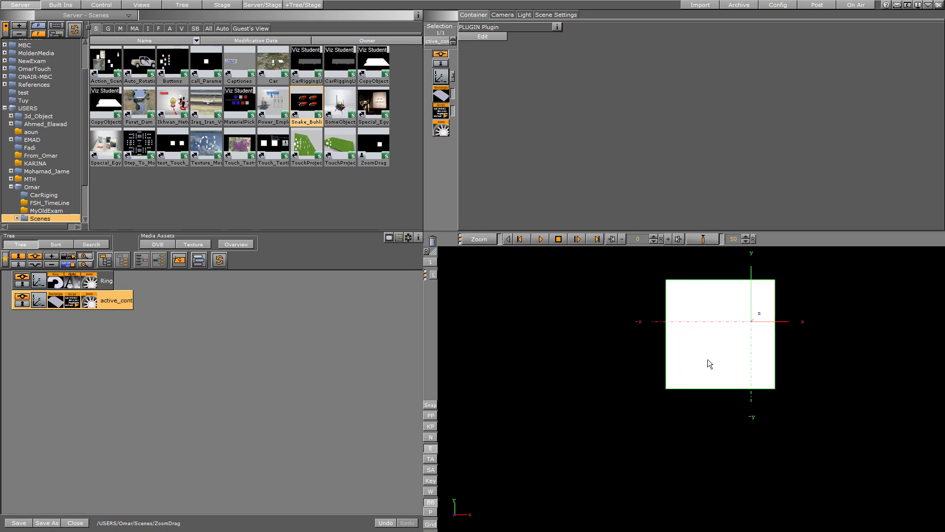
mouse_move(707, 359)
left_mouse_down()
mouse_move(672, 375)
mouse_move(619, 338)
left_mouse_up()
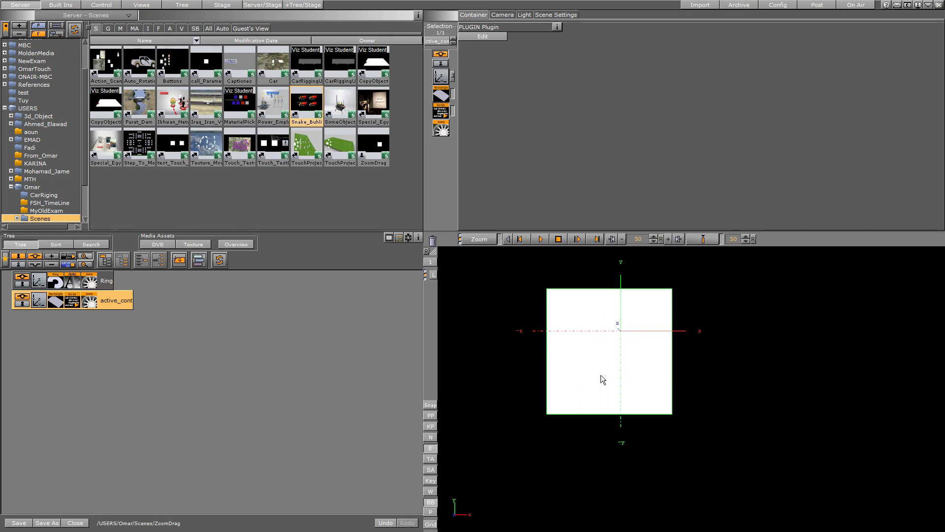
- Drag the white square three more times, leaving it toward the lower right
mouse_move(603, 375)
left_mouse_down()
mouse_move(742, 391)
mouse_move(677, 407)
mouse_move(650, 334)
left_mouse_up()
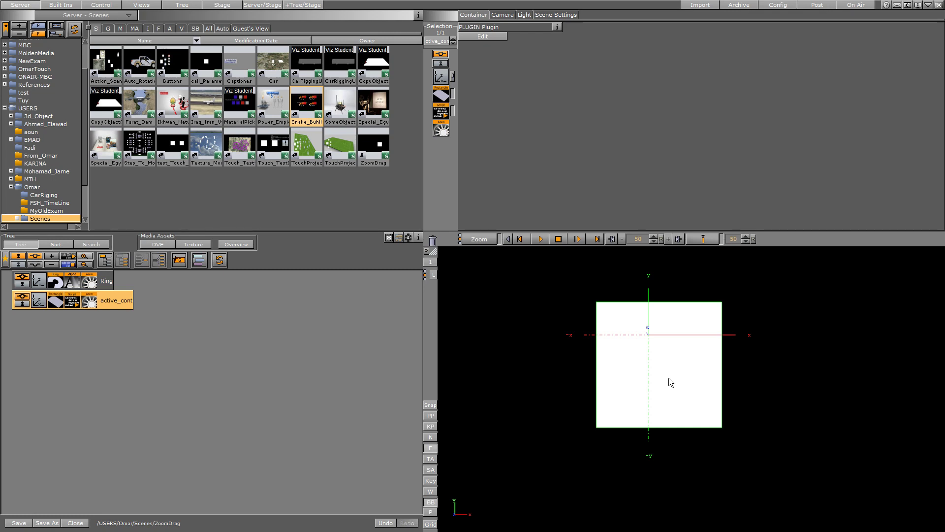
left_click_drag(668, 382, 715, 395)
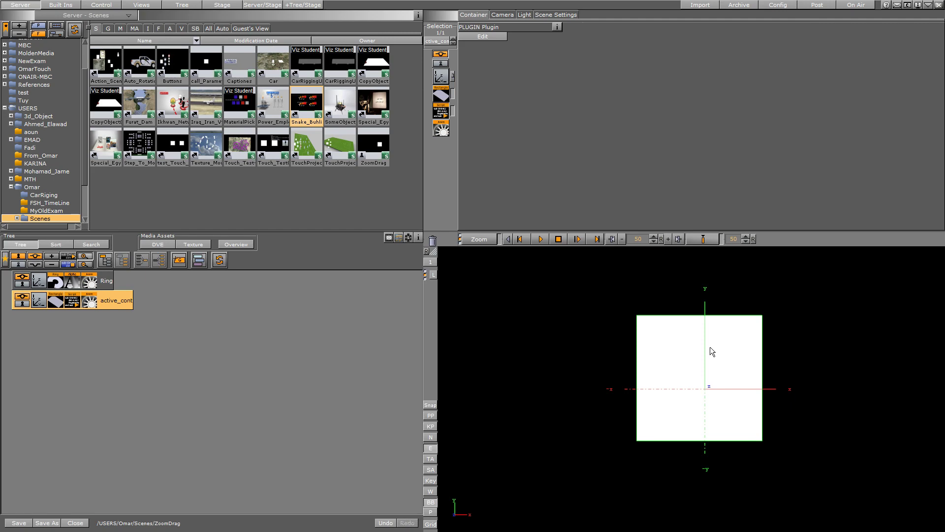
mouse_move(716, 355)
left_mouse_down()
mouse_move(724, 375)
mouse_move(829, 427)
left_mouse_up()
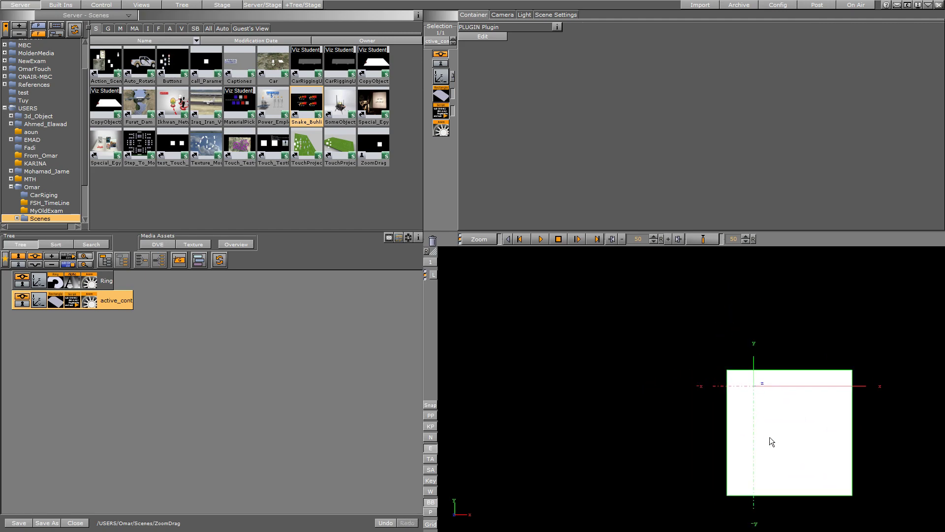